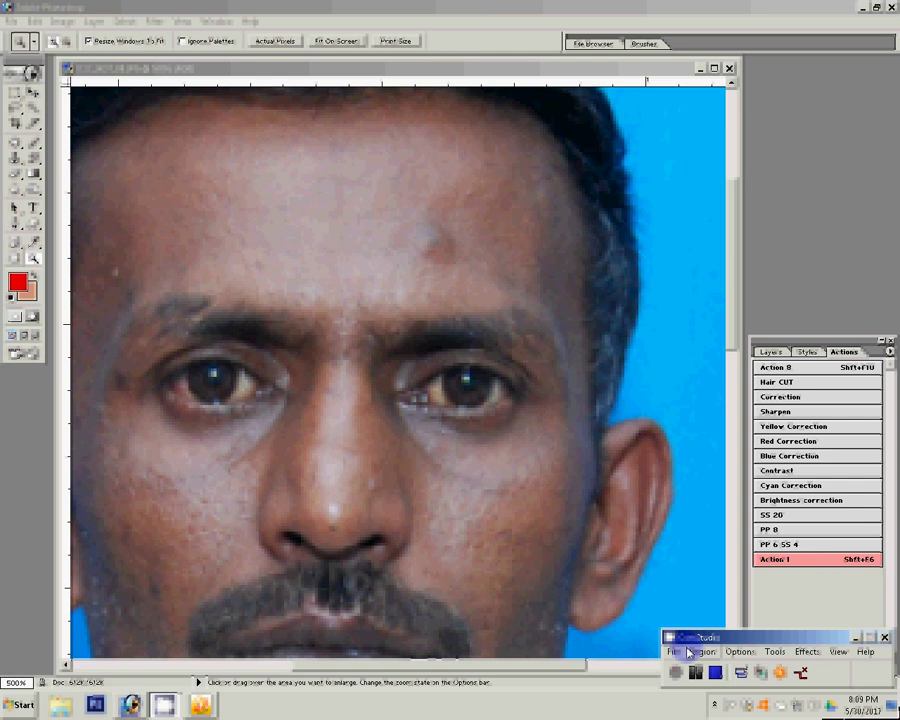
- Patch the pale forehead blemish with clean skin and dismiss the no-pixels-selected warning
left_click(15, 144)
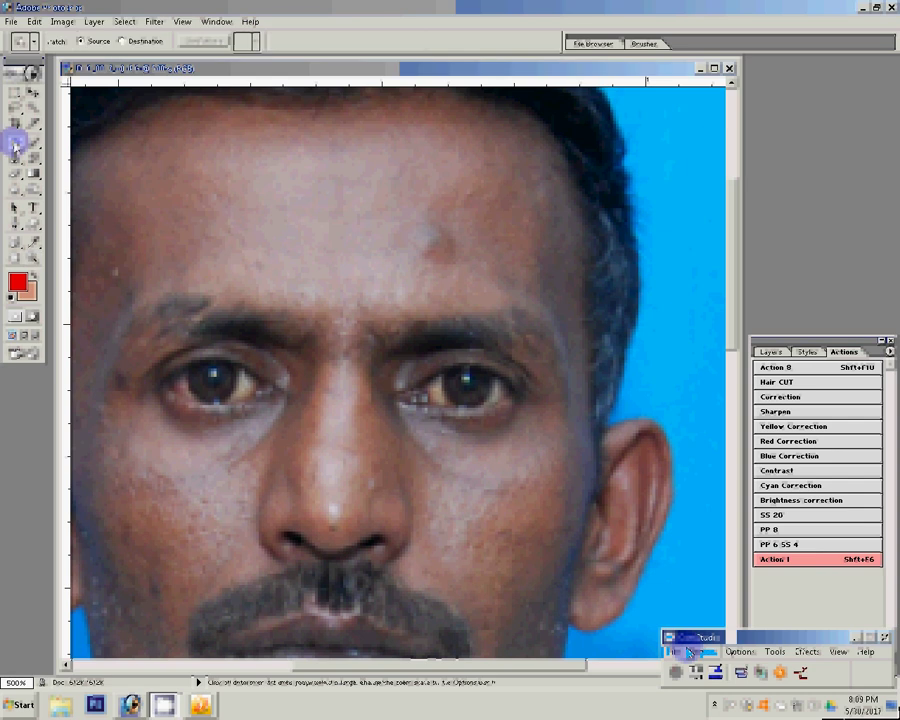
left_click_drag(432, 197, 460, 245)
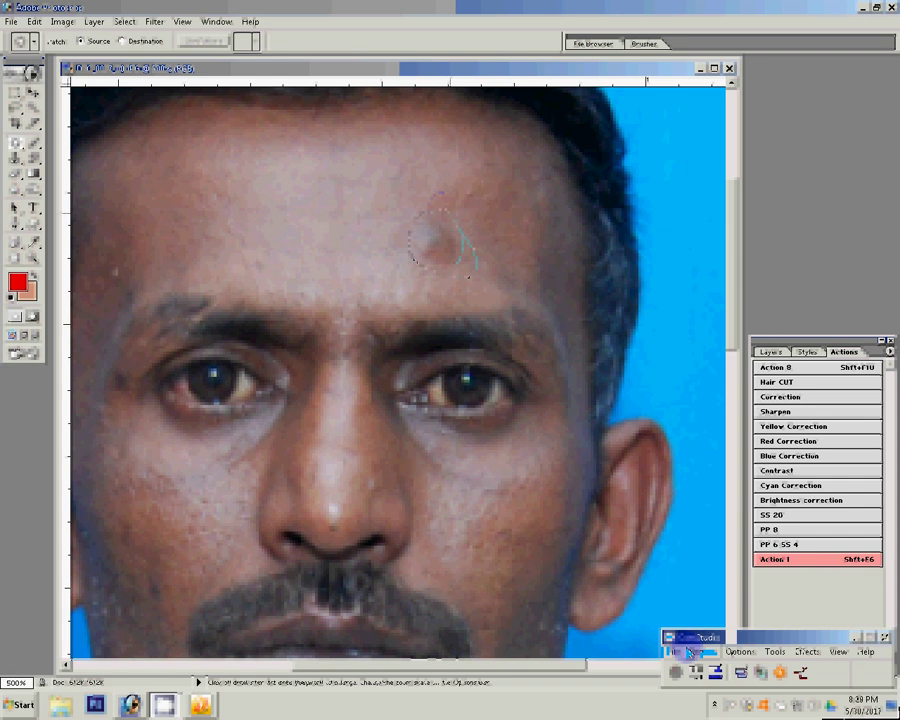
left_click_drag(459, 245, 330, 185)
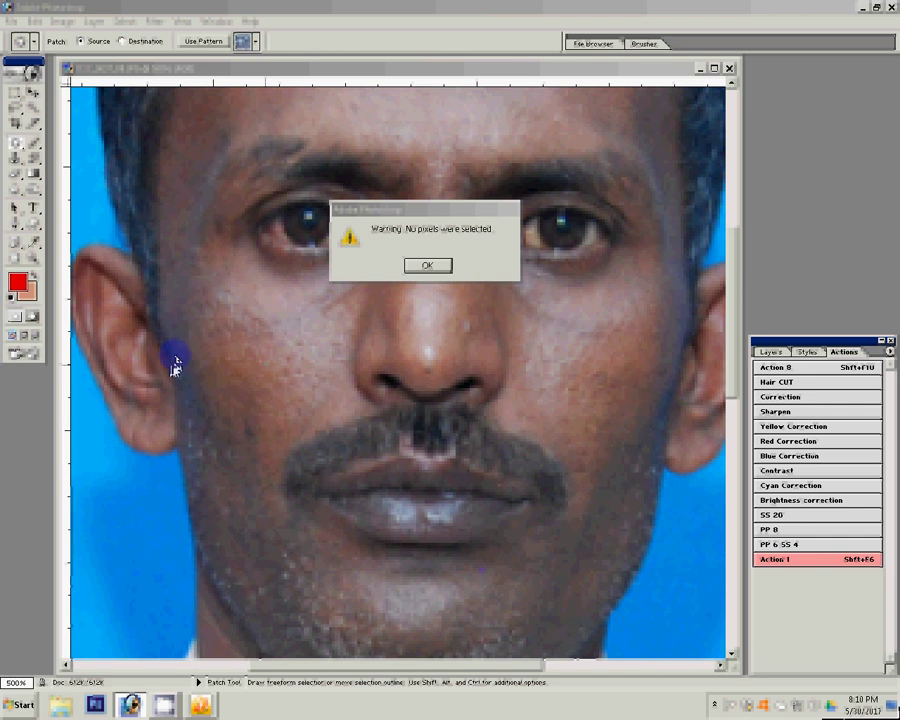
key("Return")
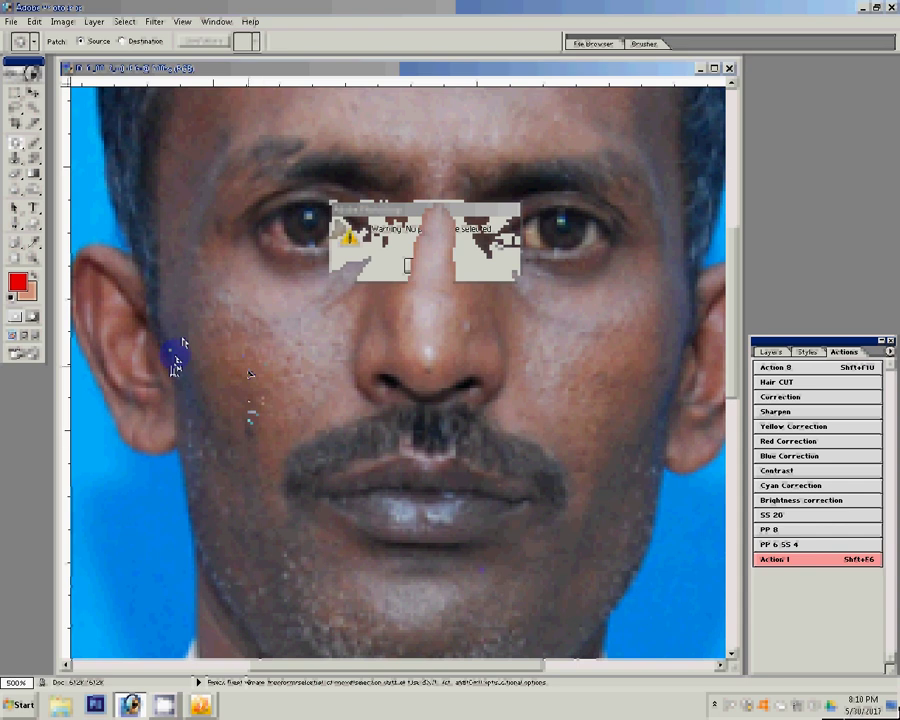
key("z")
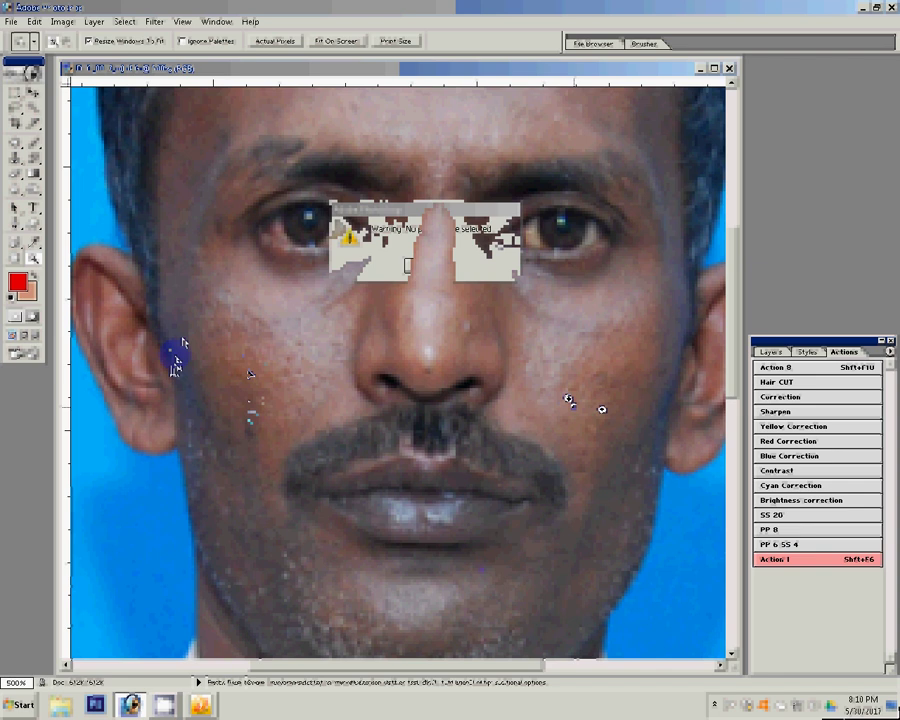
right_click(602, 410)
- Fit the portrait on screen and apply a midtone Color Balance of 0, −10, −22
left_click(620, 418)
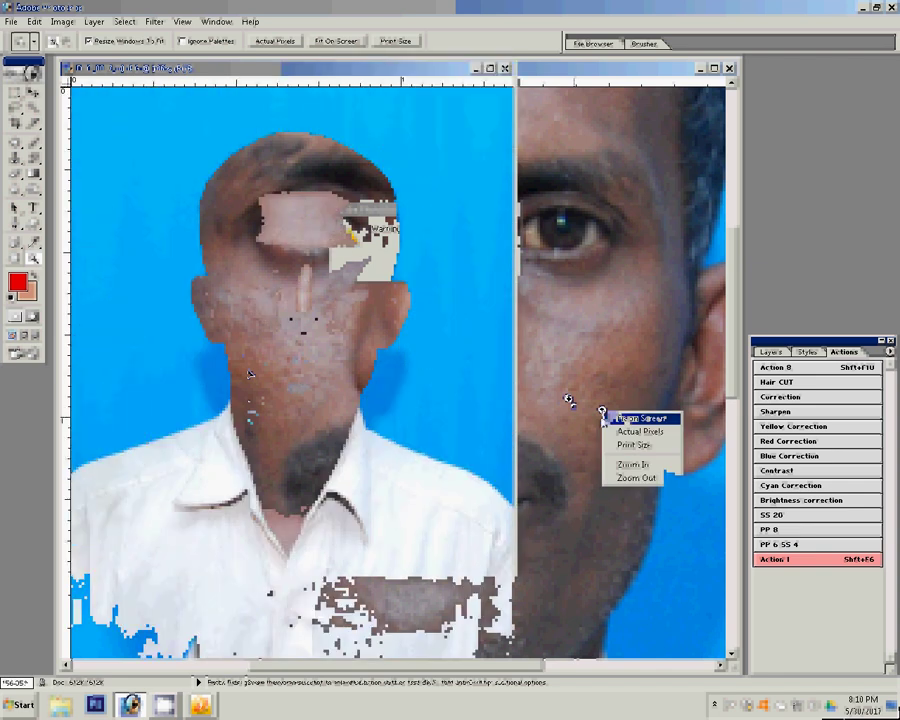
key("ctrl+b")
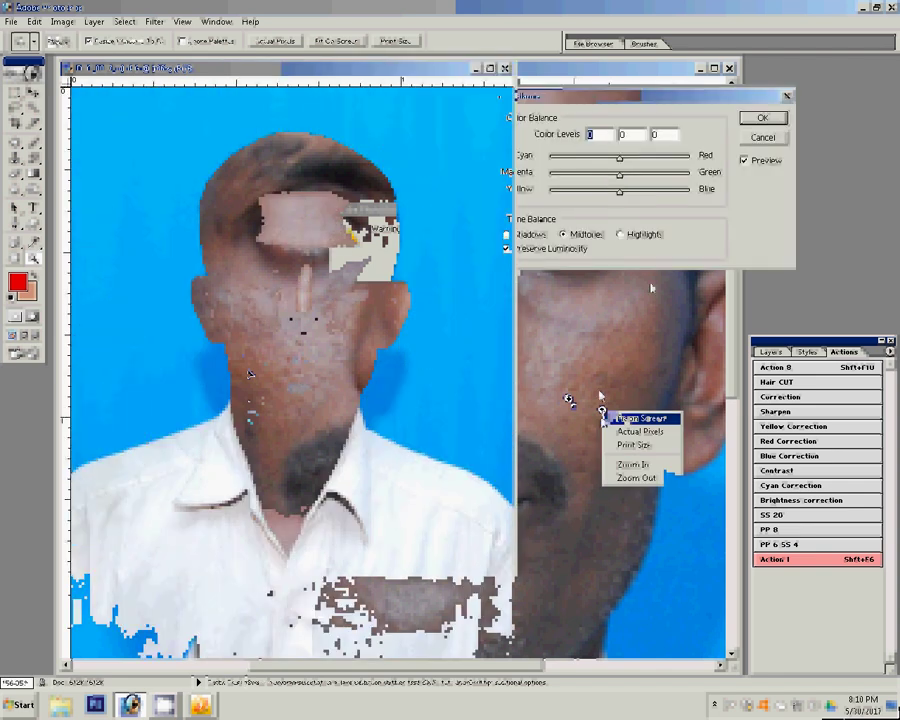
mouse_move(619, 190)
left_mouse_down()
mouse_move(604, 190)
mouse_move(606, 180)
mouse_move(614, 185)
left_mouse_up()
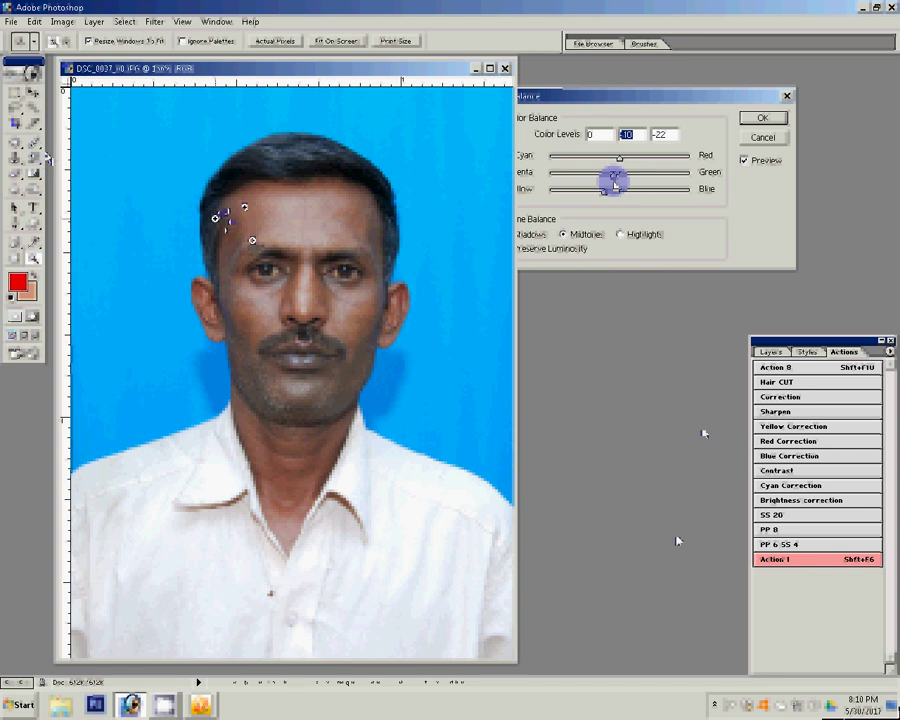
key("Return")
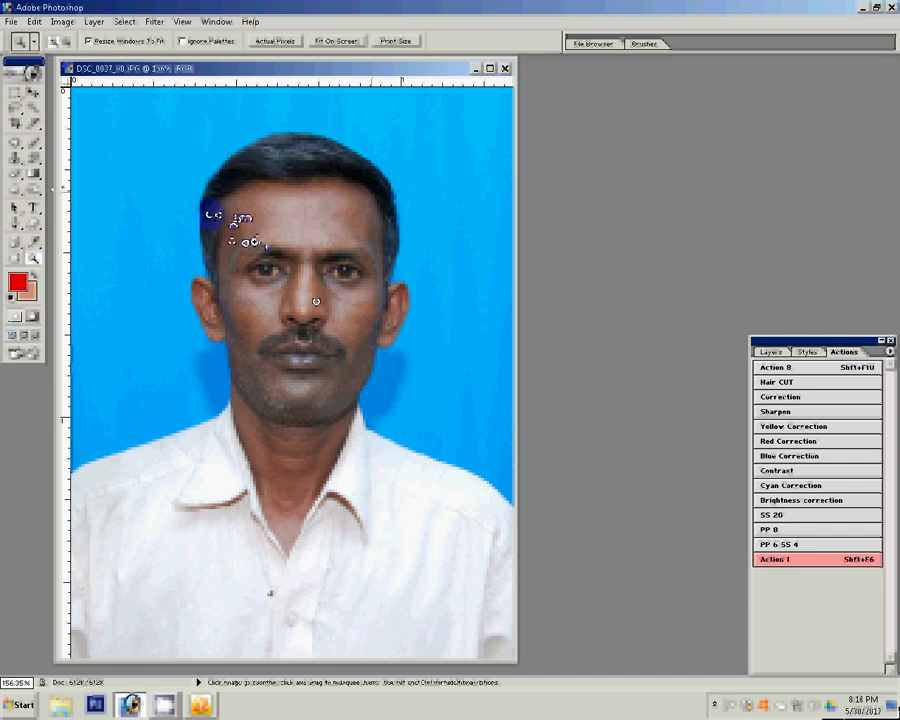
- Magic Wand-select the blue backdrop and refine the selection around the man's head and shirt
left_click(27, 125)
left_click(27, 158)
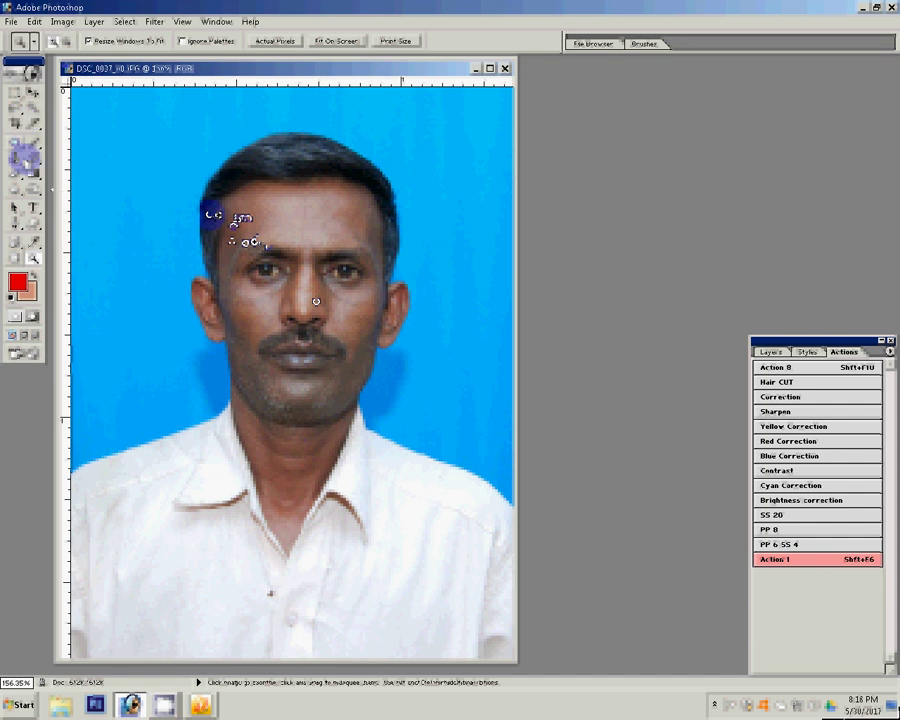
key("w")
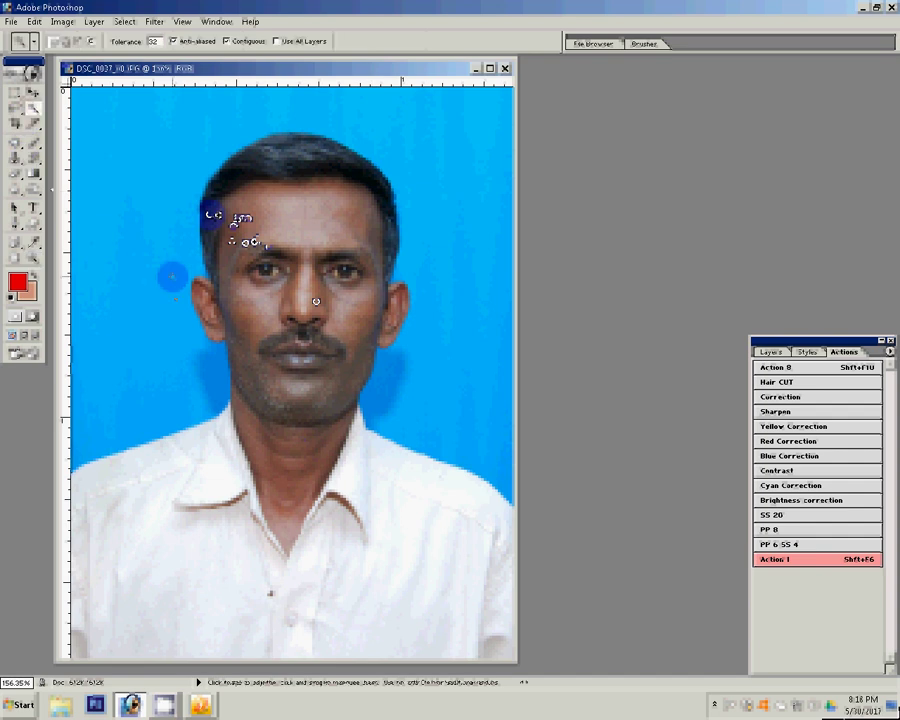
left_click(172, 276)
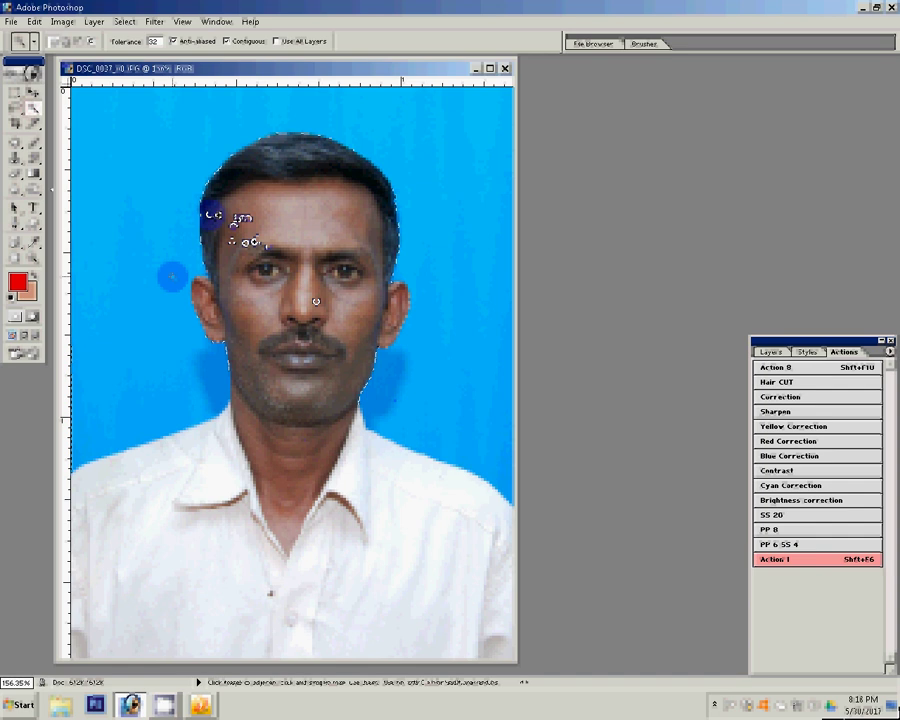
right_click(291, 121)
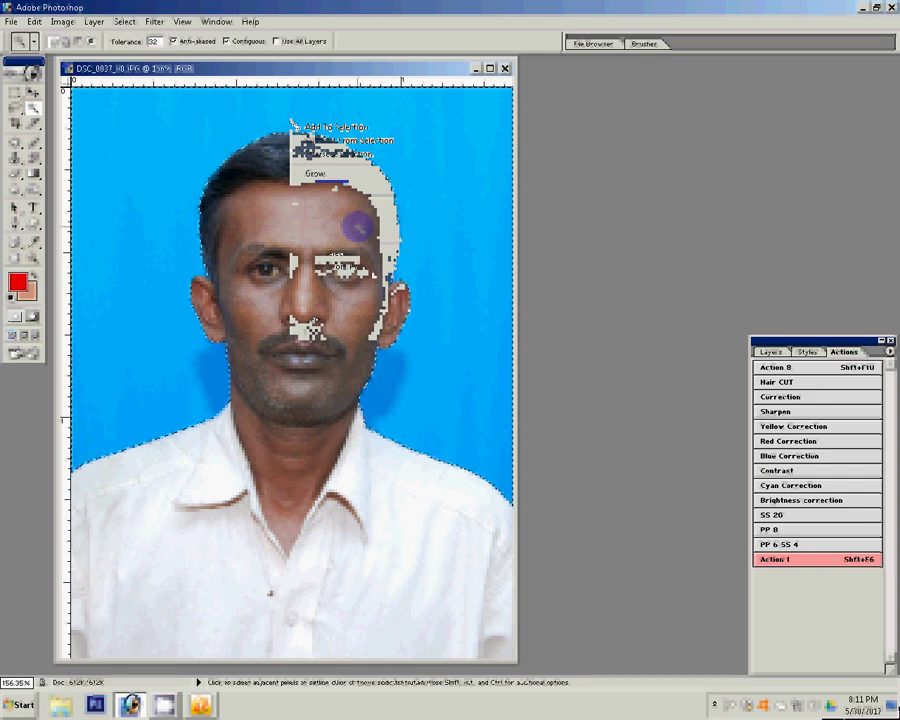
left_click(345, 258)
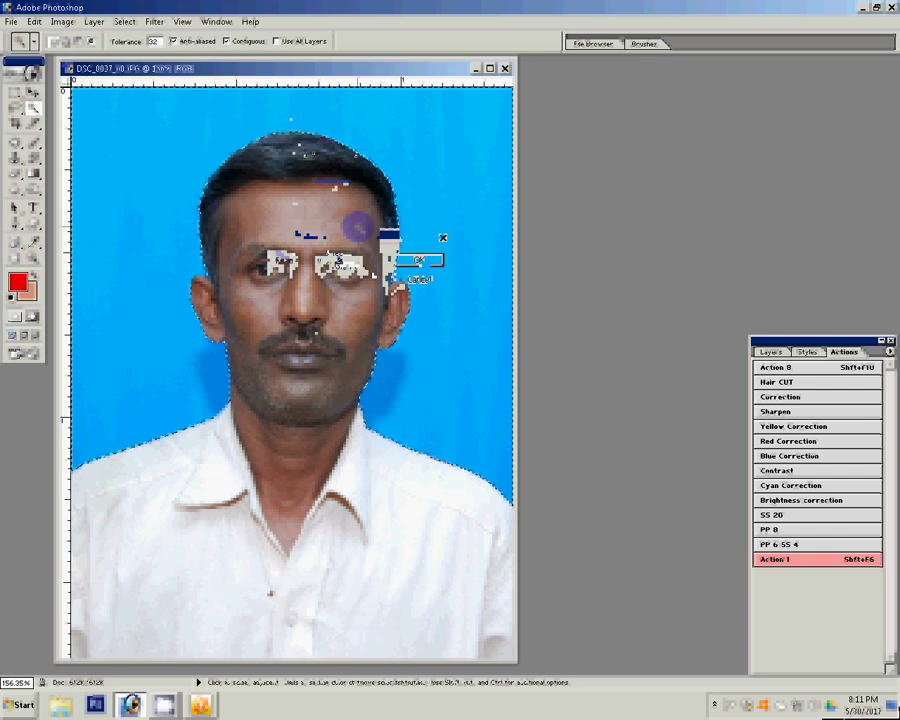
left_click(416, 260)
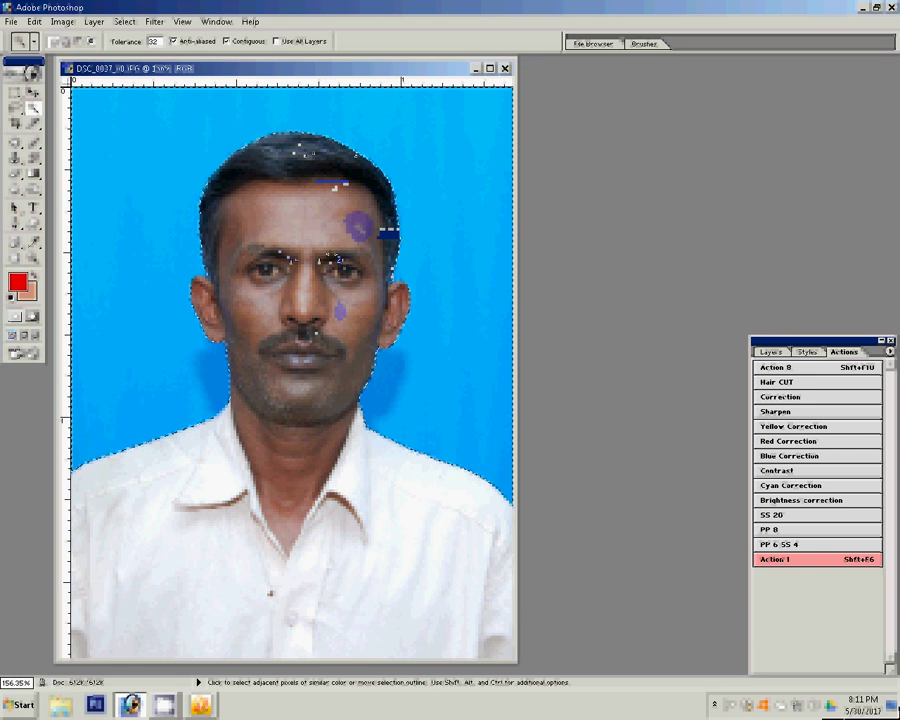
left_click(792, 397)
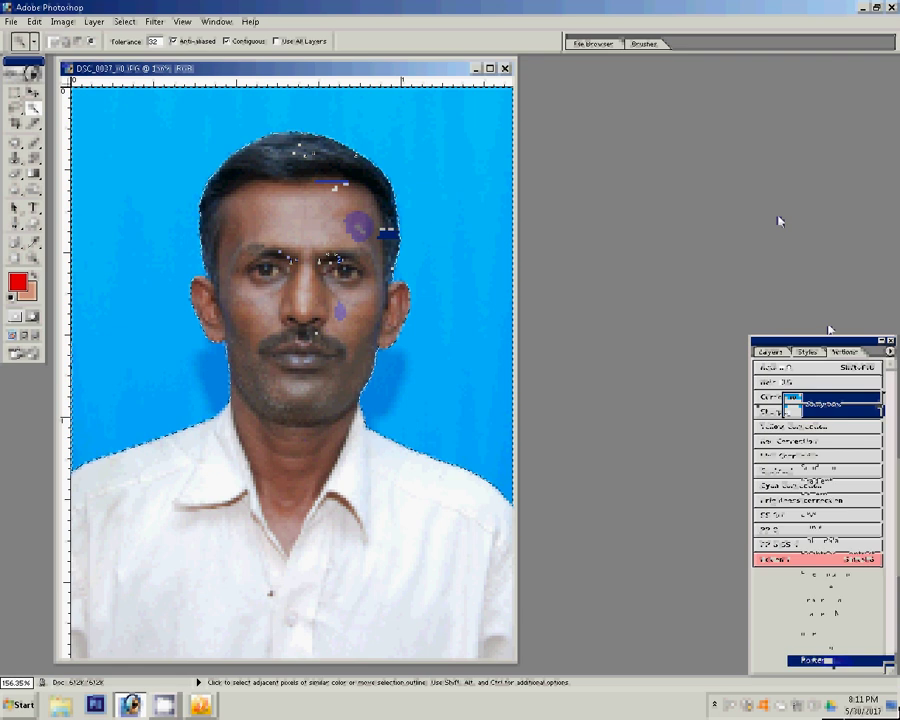
- Add a light blue Solid Color fill layer over the selected backdrop
left_click_drag(792, 400, 823, 469)
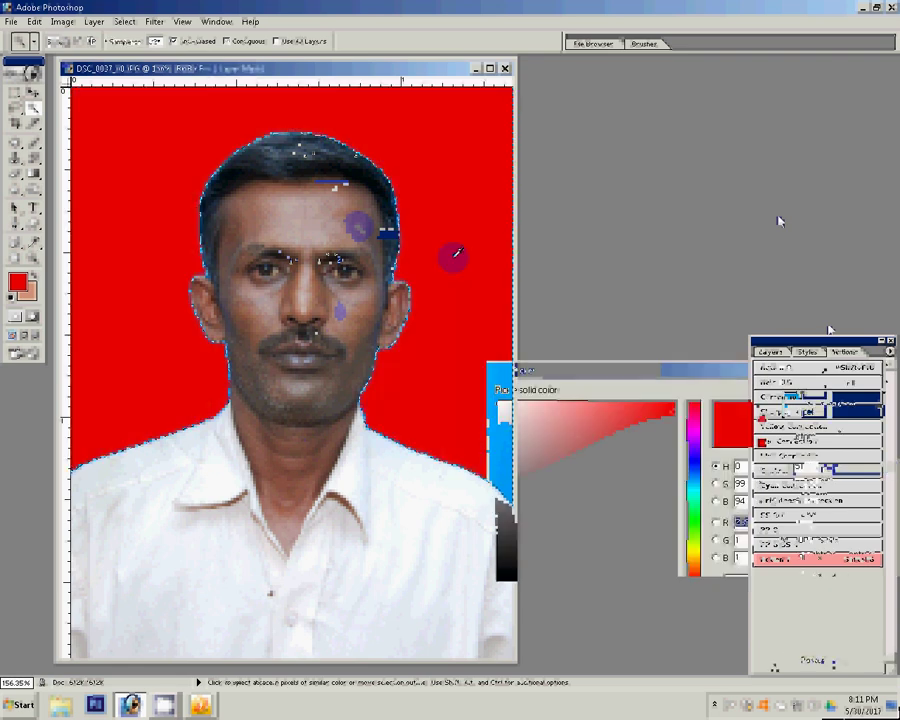
left_click(691, 490)
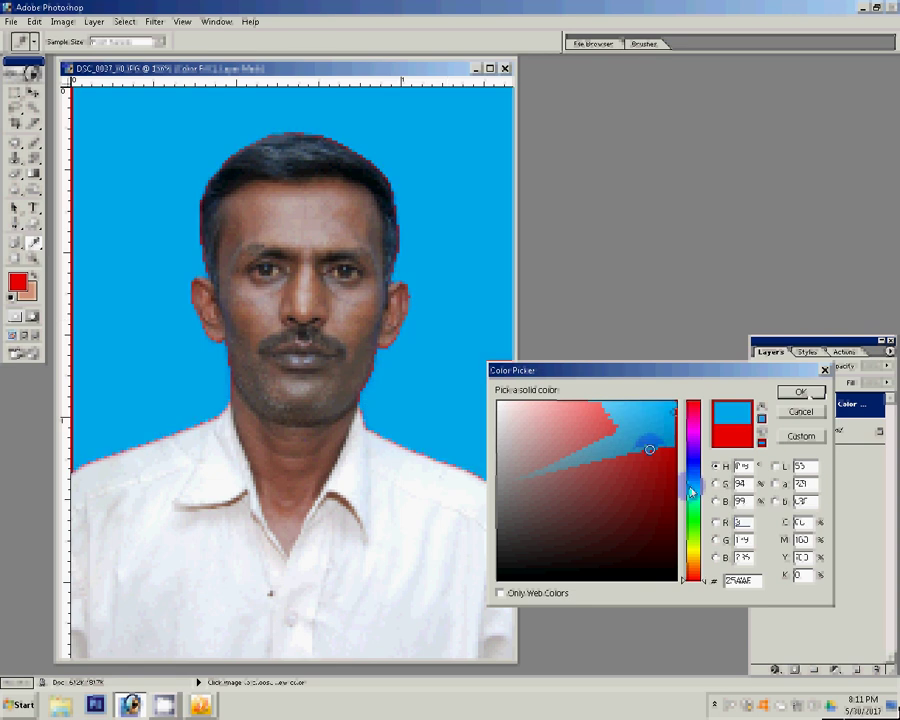
key("Return")
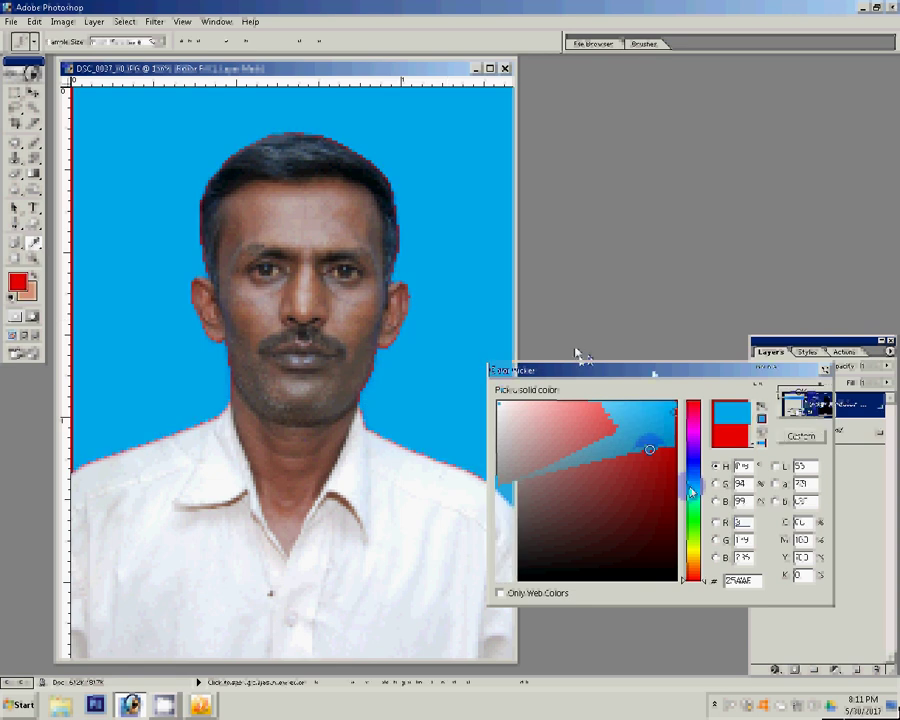
key("w")
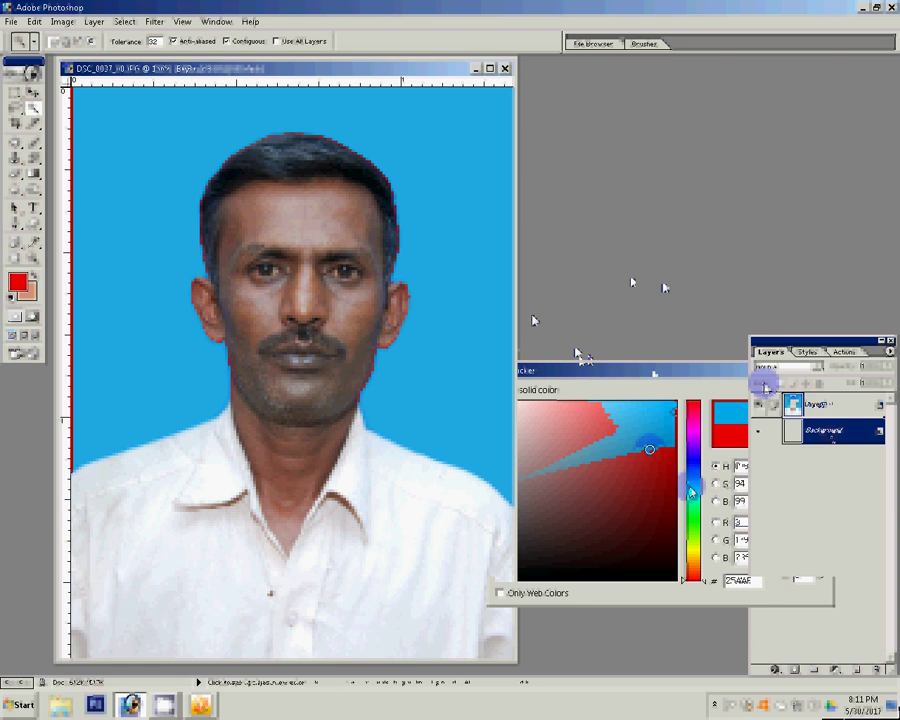
- Run the graininess filter plugin with Graininess set to 86
left_click(156, 21)
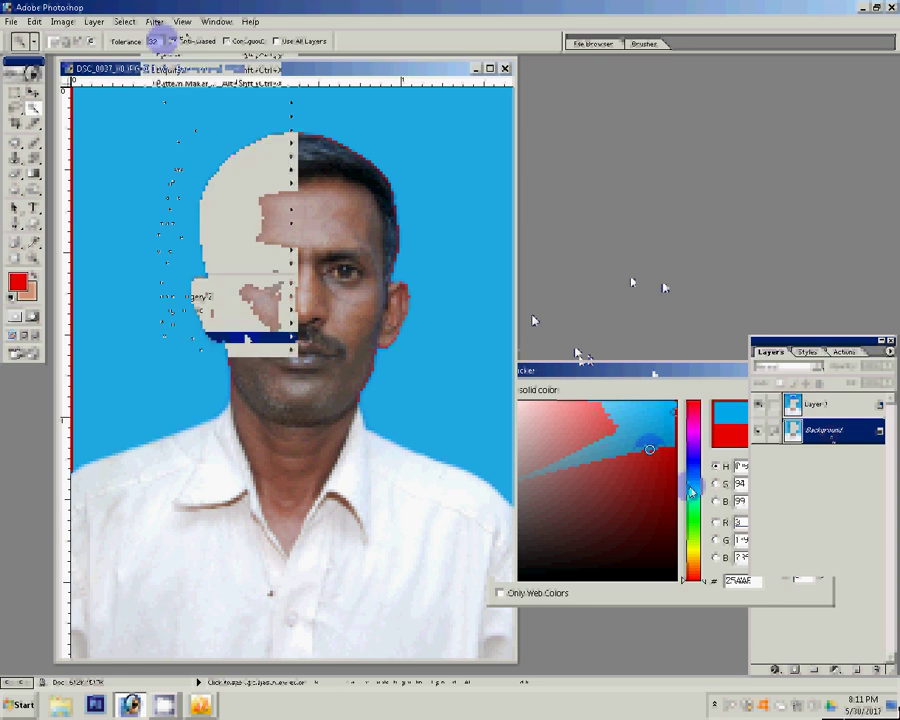
left_click(375, 323)
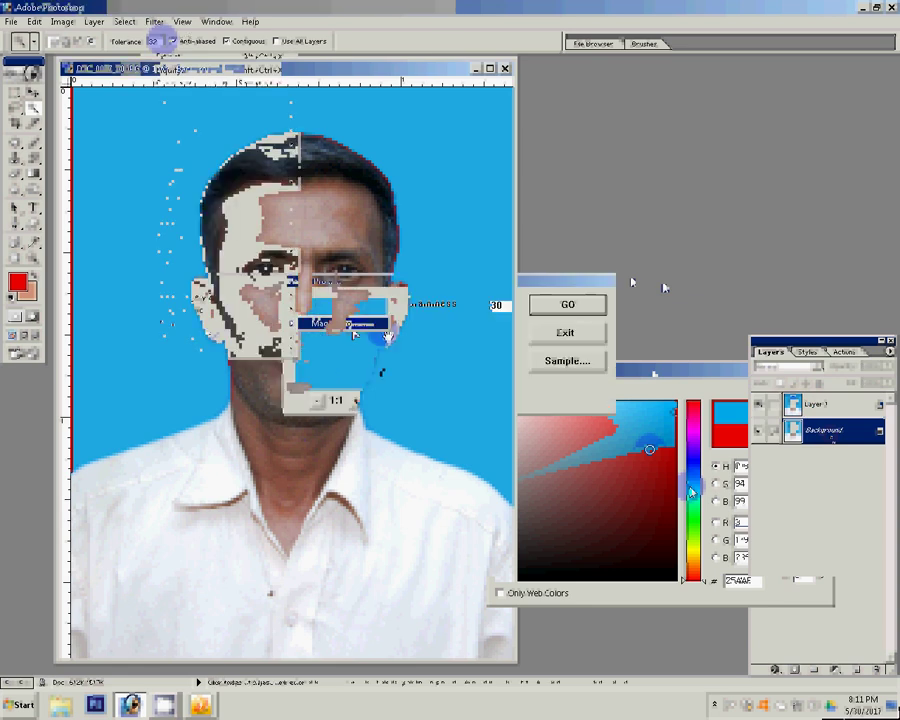
left_click_drag(433, 328, 479, 333)
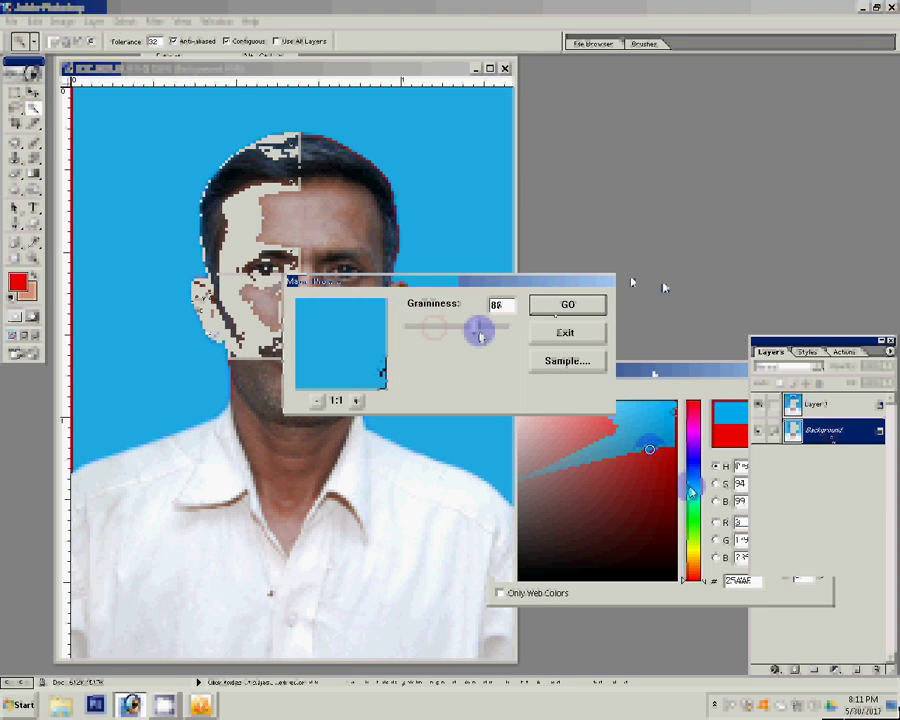
left_click(567, 304)
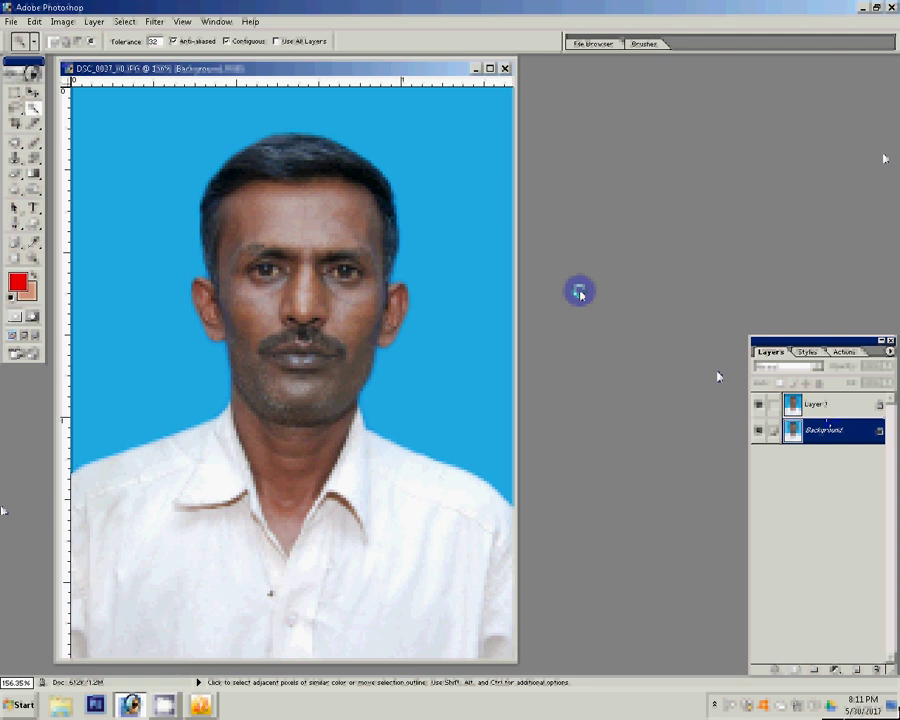
- Try the Add Noise filter and make Layer 1 the active layer
left_click(153, 22)
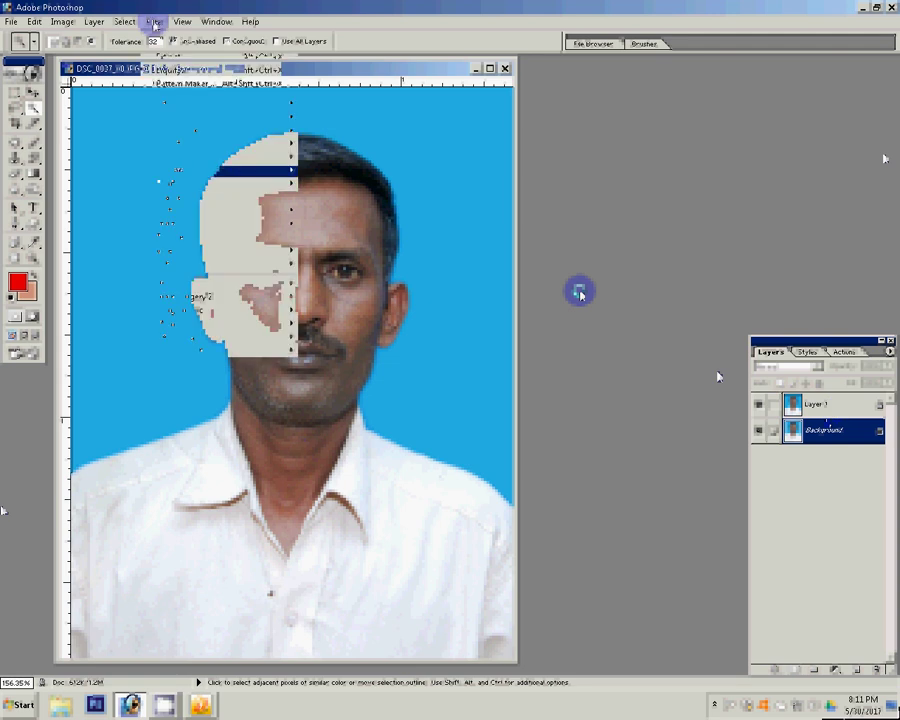
left_click(396, 160)
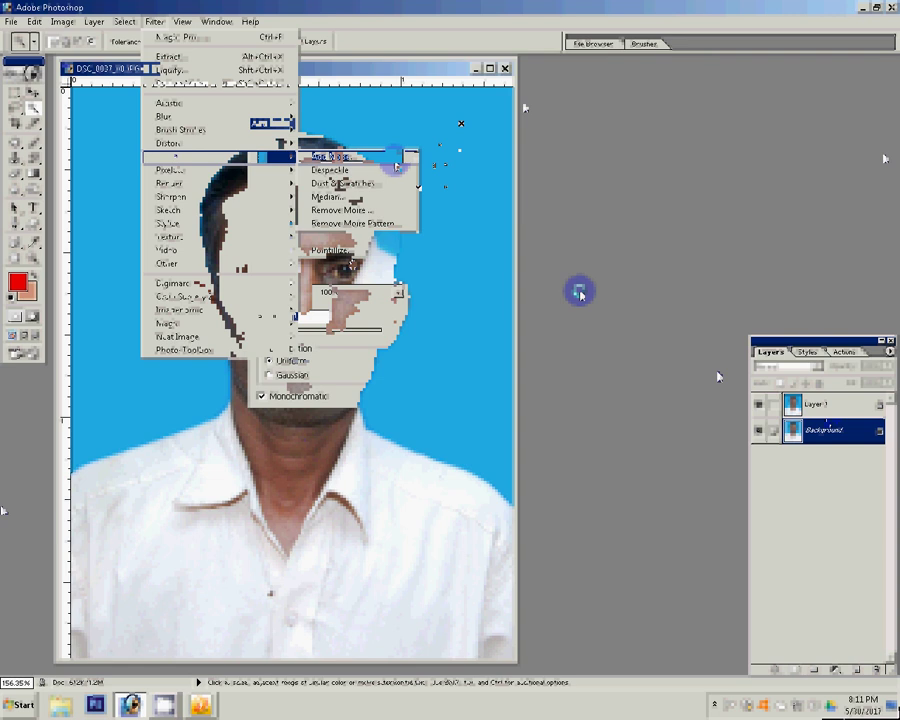
left_click(816, 404)
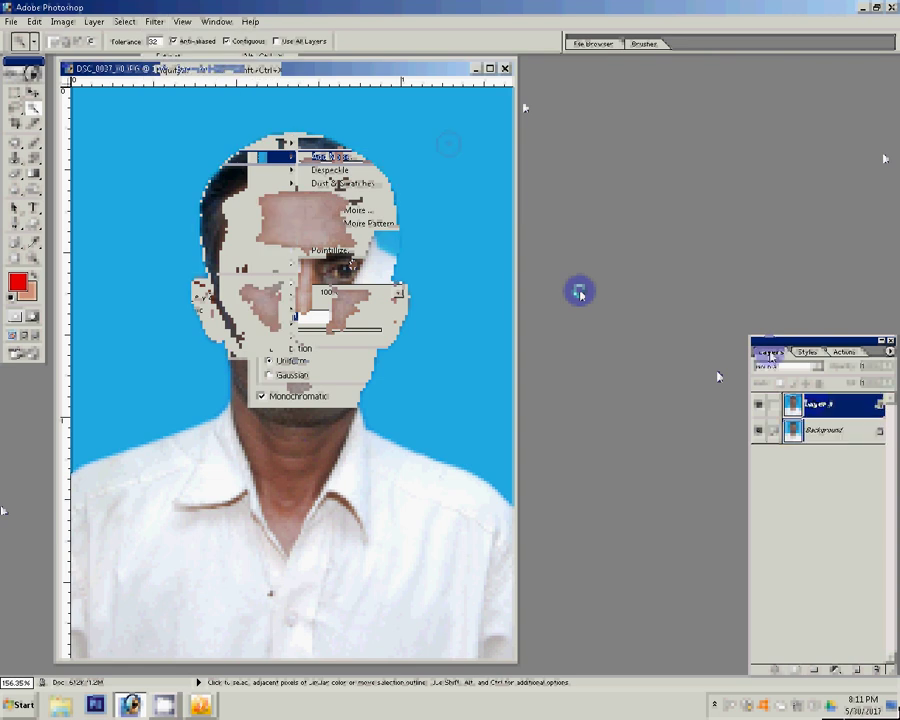
- Erase spots on the forehead and near the collar with a 30 px eraser, undoing two strokes
key("b")
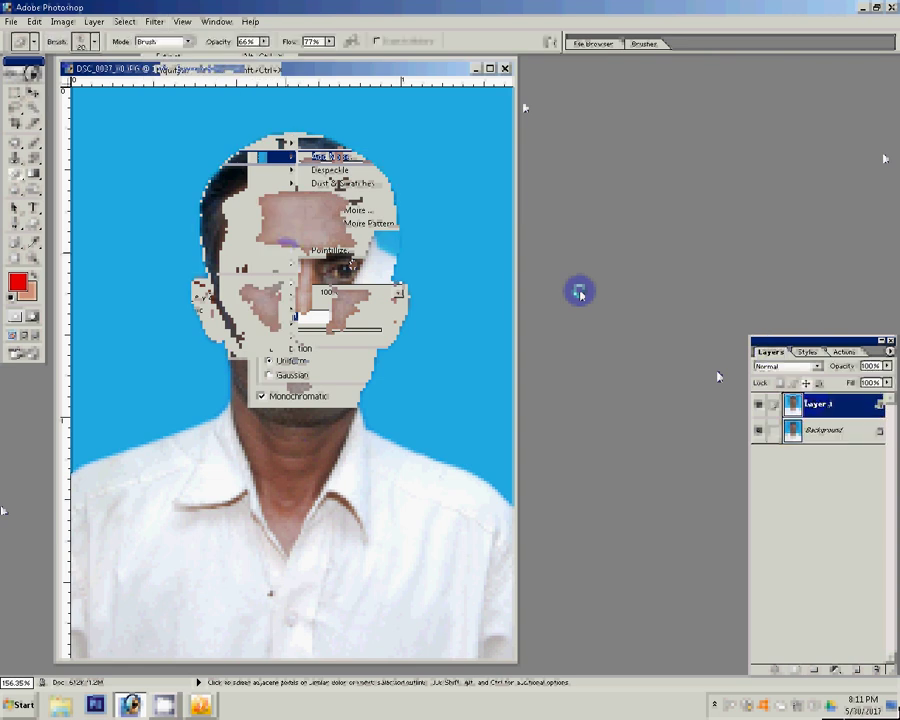
key("bracketright")
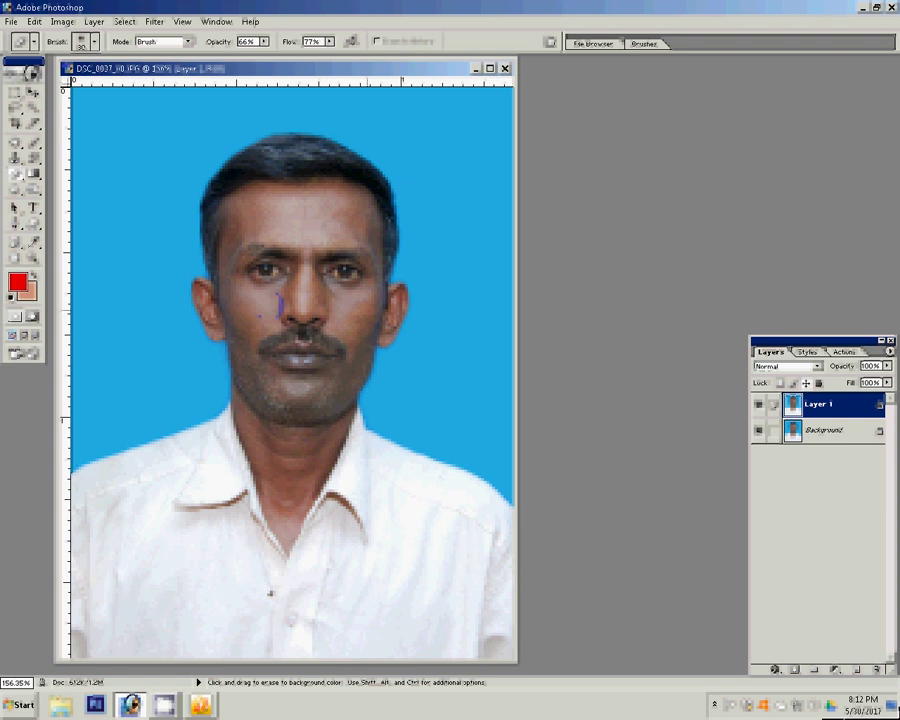
left_click(280, 232)
key("ctrl+z")
left_click(326, 225)
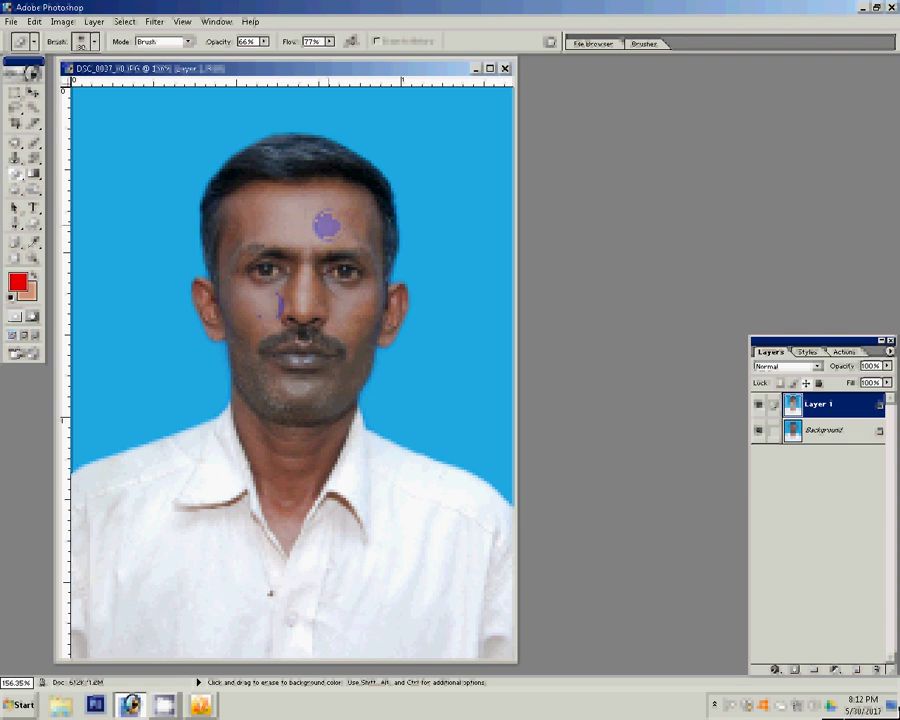
key("ctrl+z")
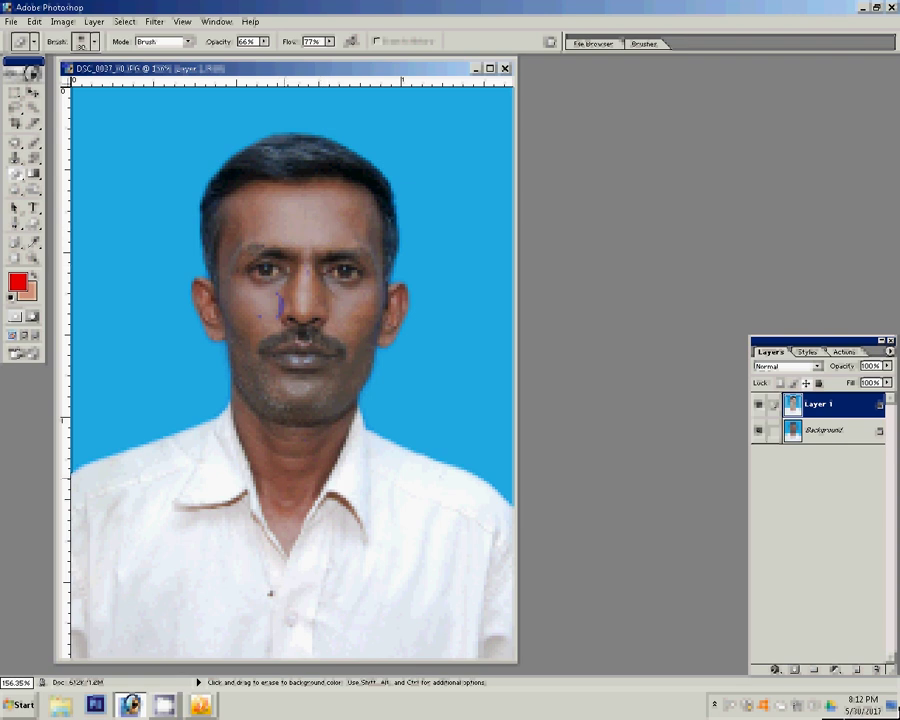
left_click(290, 528)
- Undo the collar touch-up and flatten the image to a single Background layer
key("ctrl+z")
left_click(93, 21)
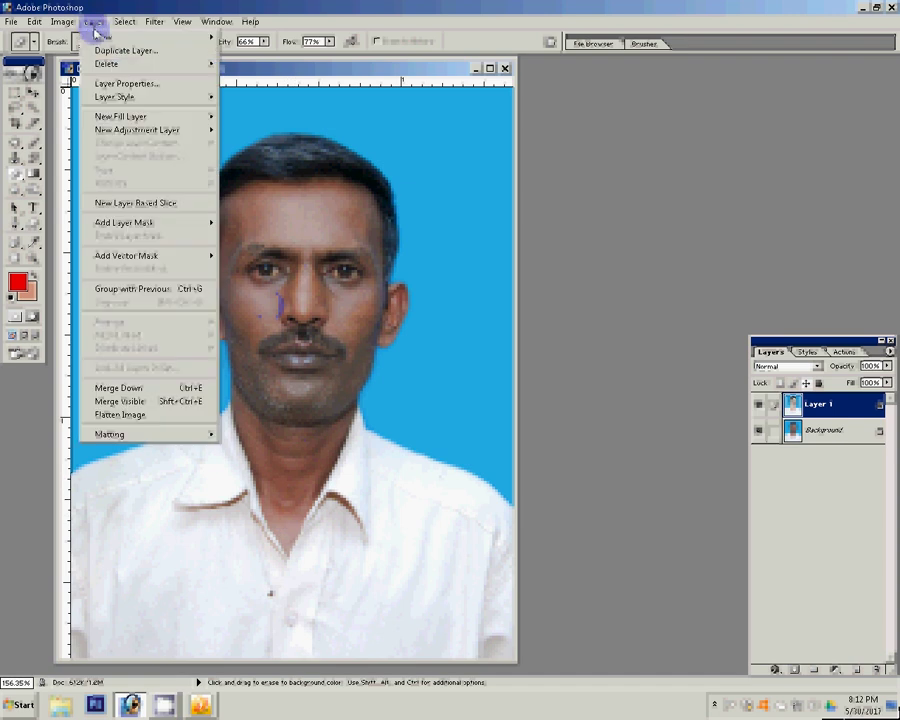
left_click(120, 414)
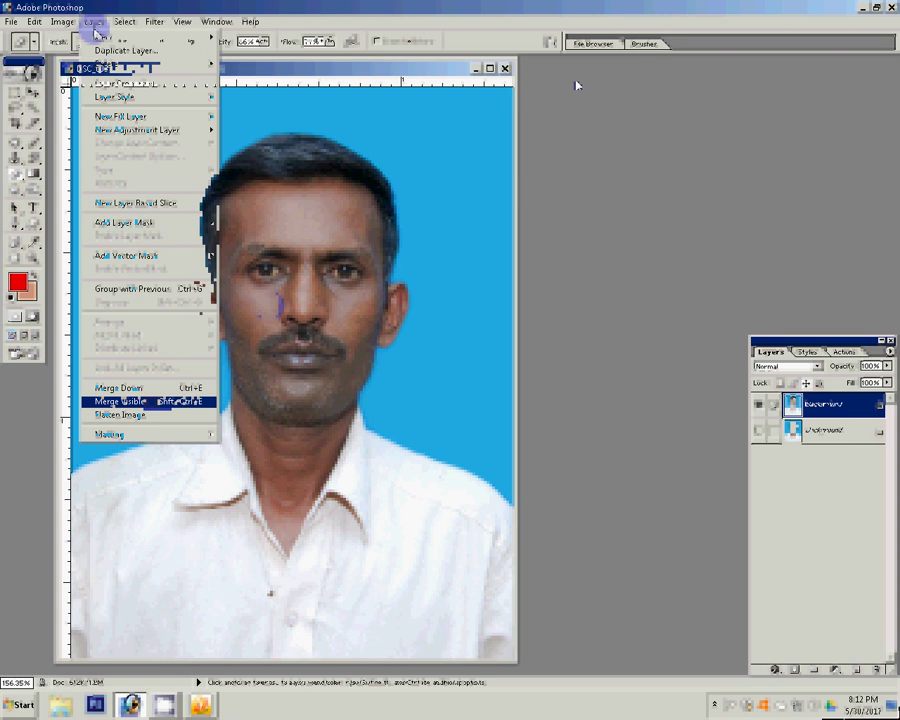
- Play the recorded passport-sheet action to build a two-row, eight-photo sheet
key("z")
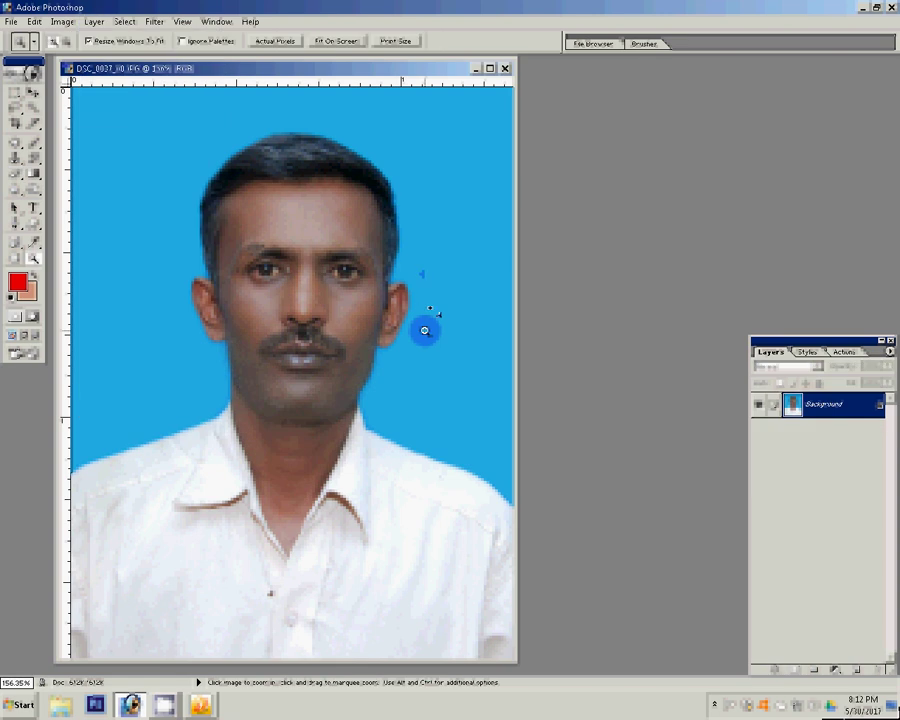
left_click(846, 352)
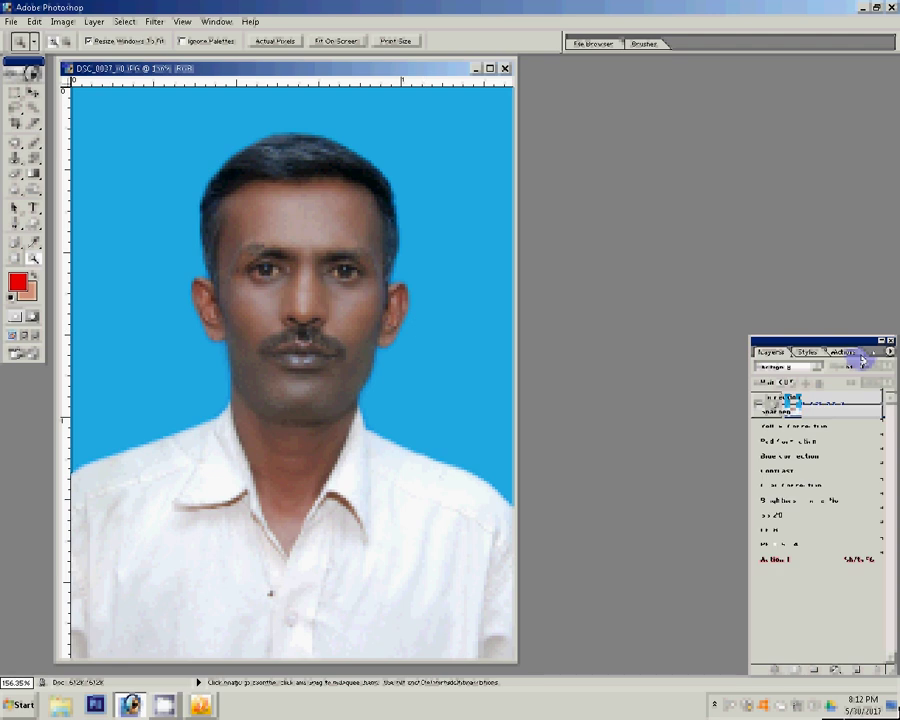
key("shift+F6")
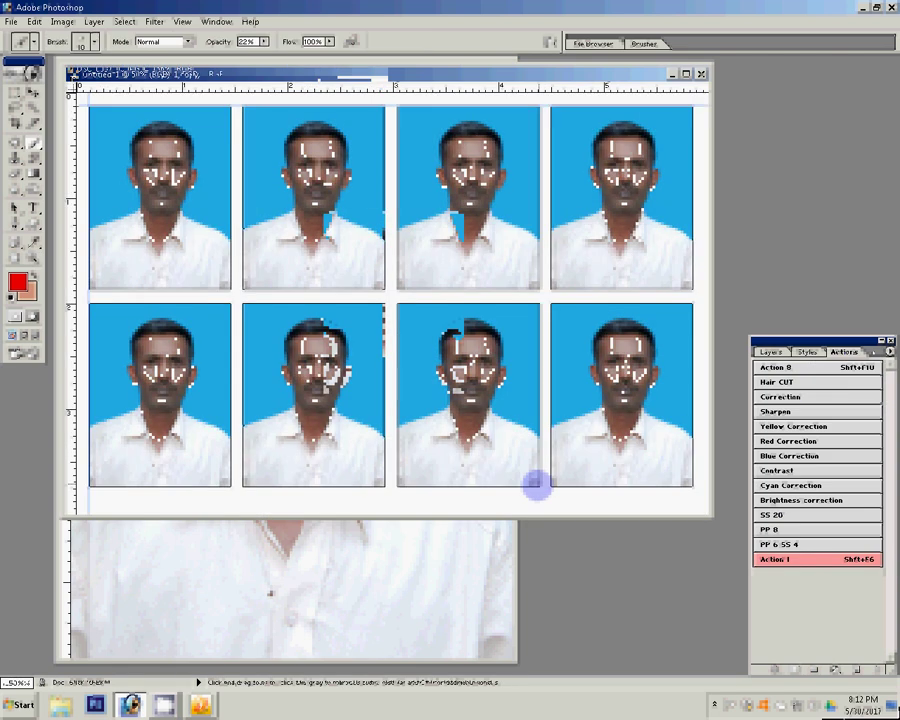
- Apply a Color Balance correction to the sheet, adjusting the Highlights cyan–red slider
left_click(62, 21)
mouse_move(88, 56)
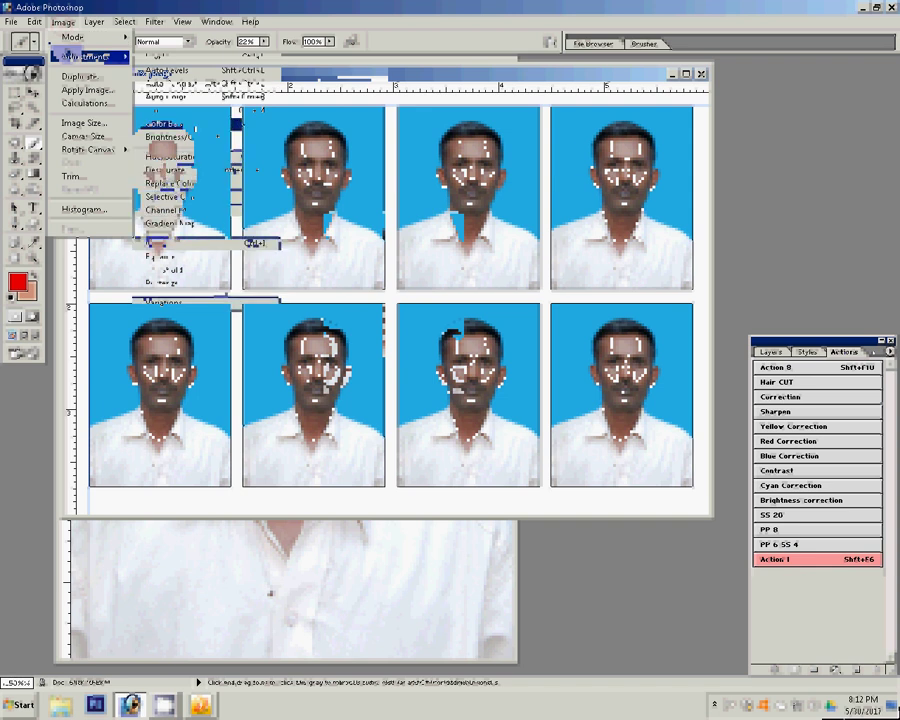
left_click(165, 123)
left_click(619, 234)
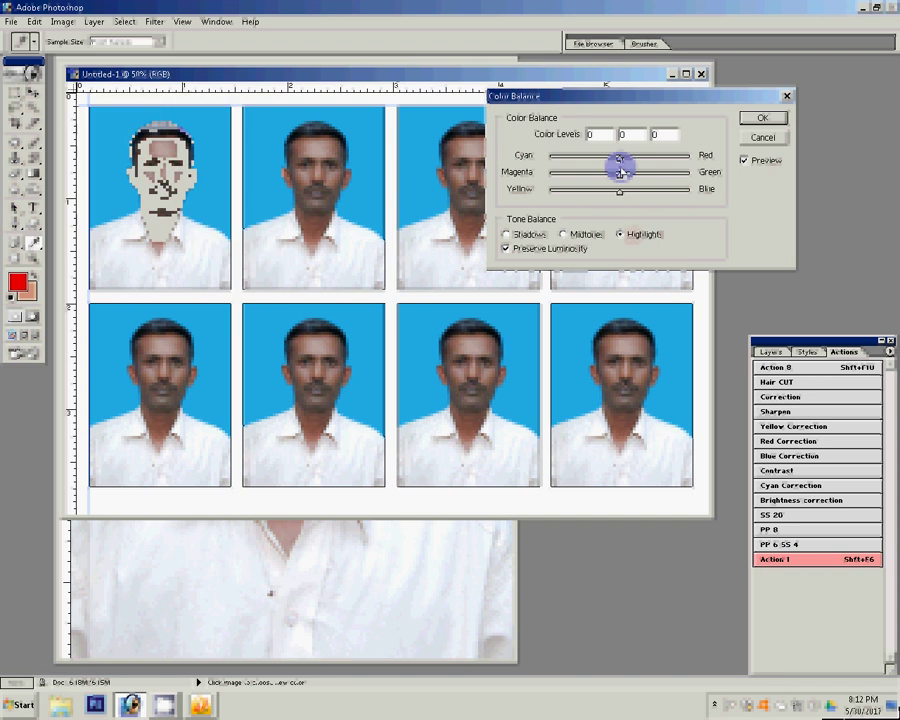
left_click_drag(620, 160, 640, 159)
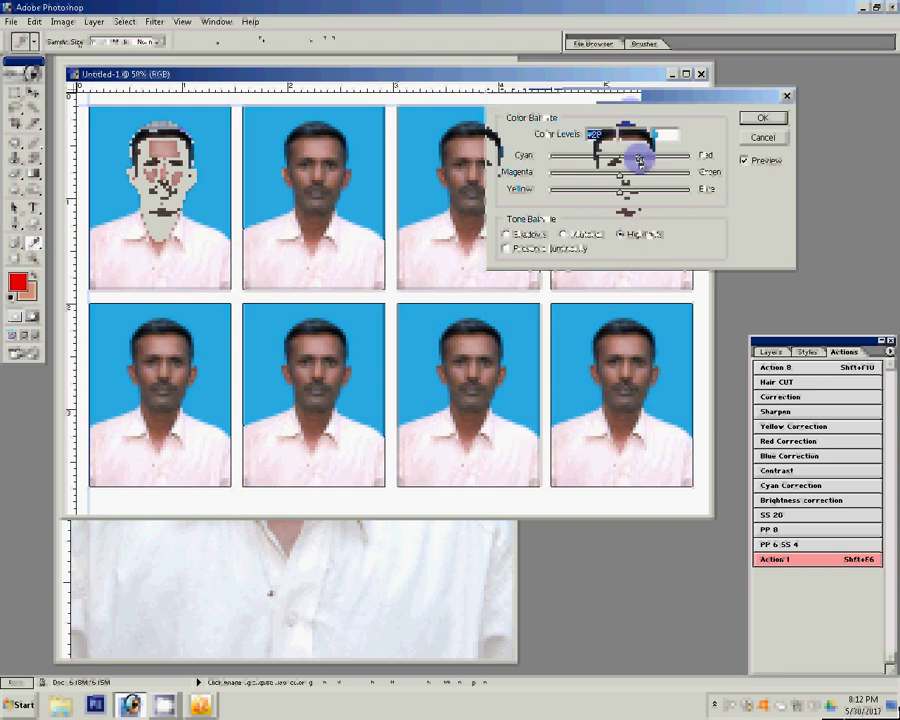
left_click_drag(639, 158, 620, 158)
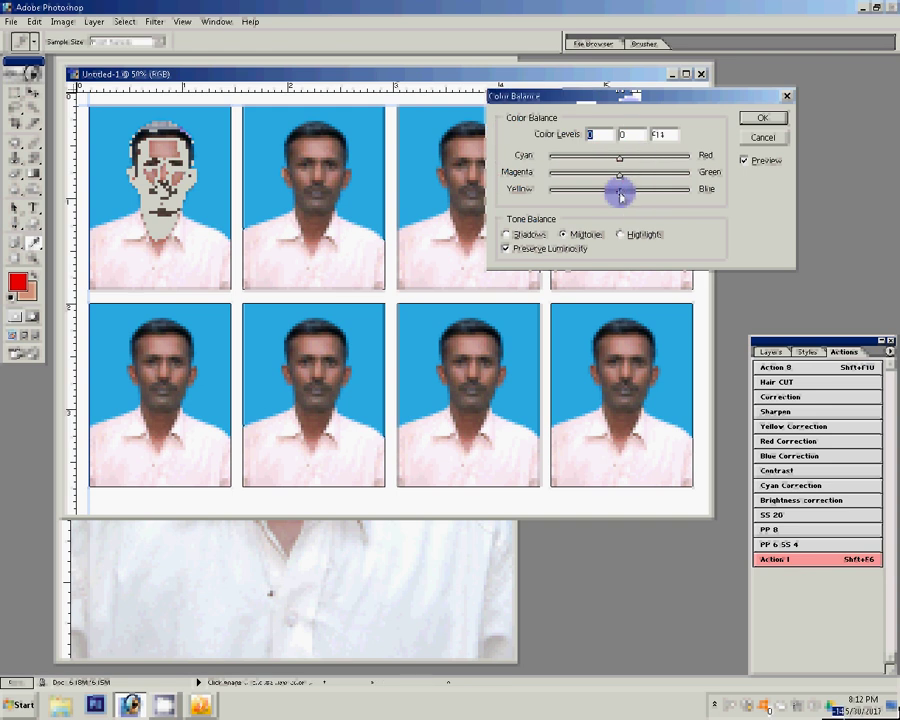
key("Return")
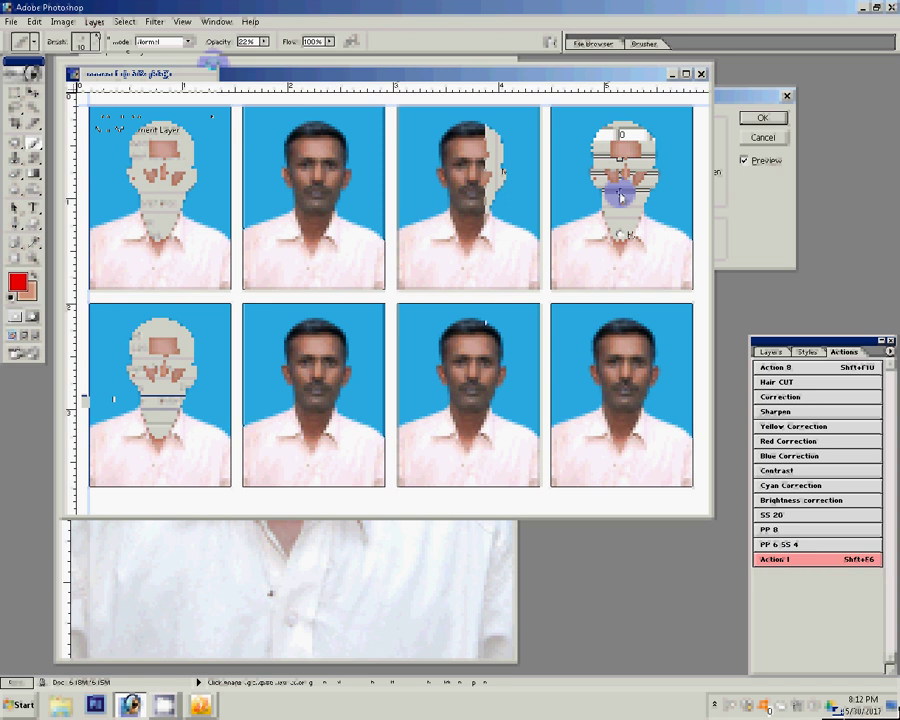
left_click(11, 21)
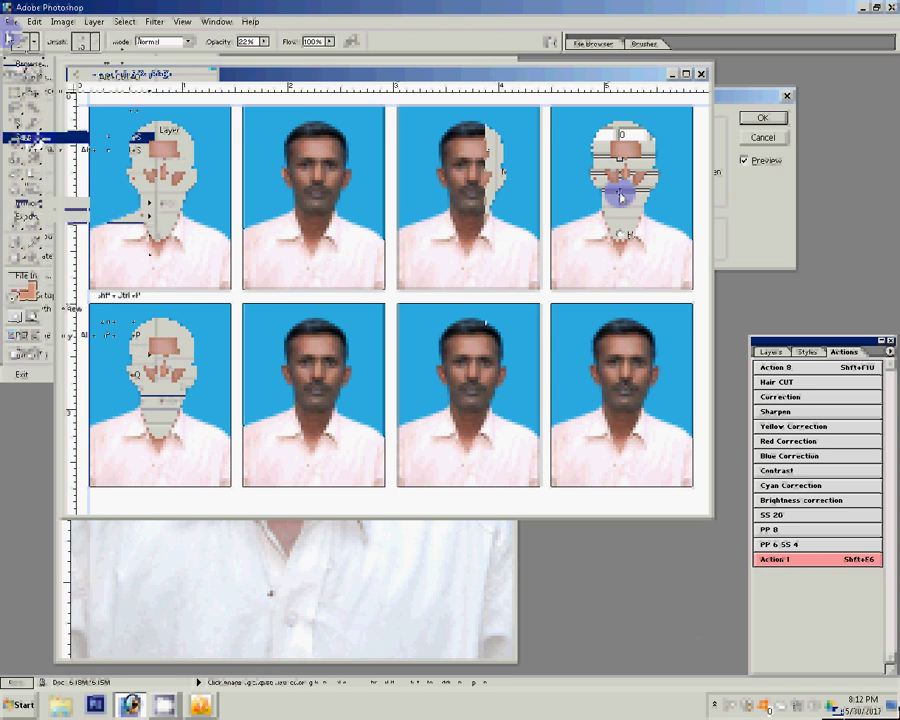
left_click(30, 137)
type("2")
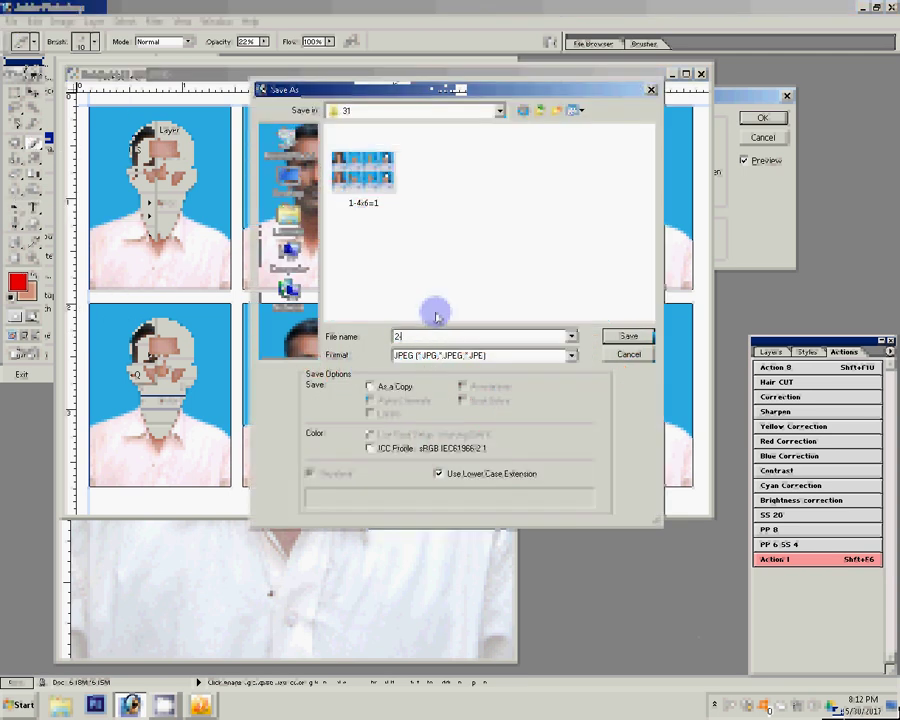
- Save the sheet in folder 31 as JPEG '2-4x6=1' at Quality 10 (Maximum)
type("-4x6=")
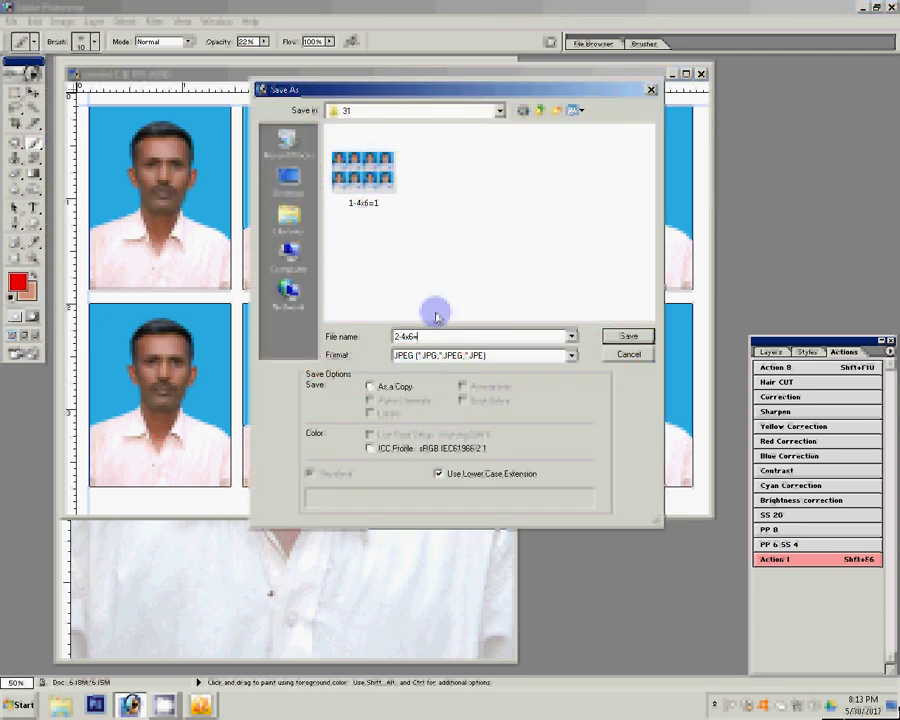
type("1")
key("Return")
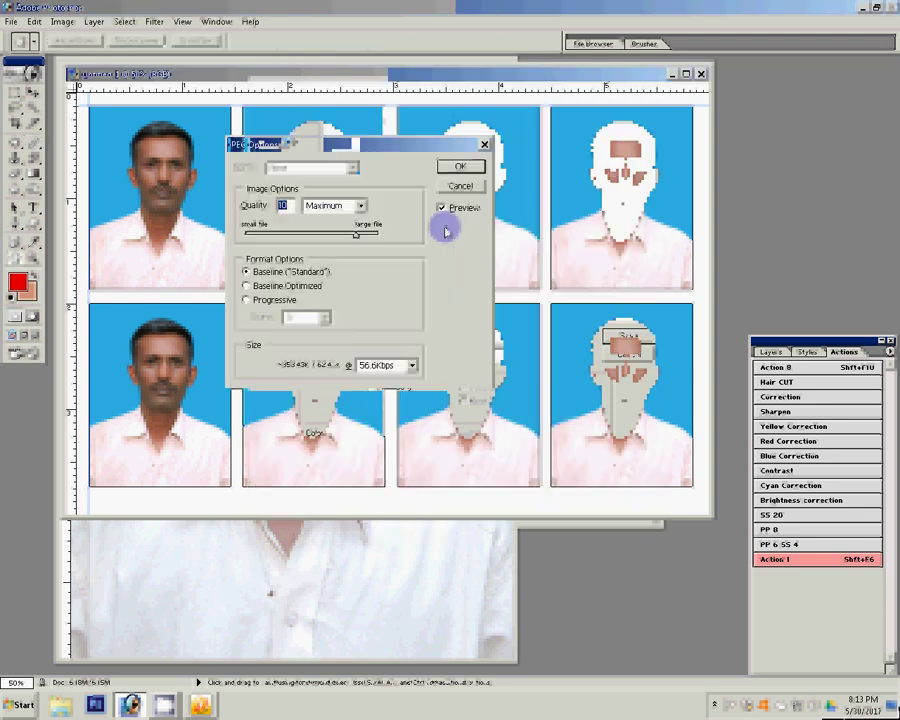
key("Return")
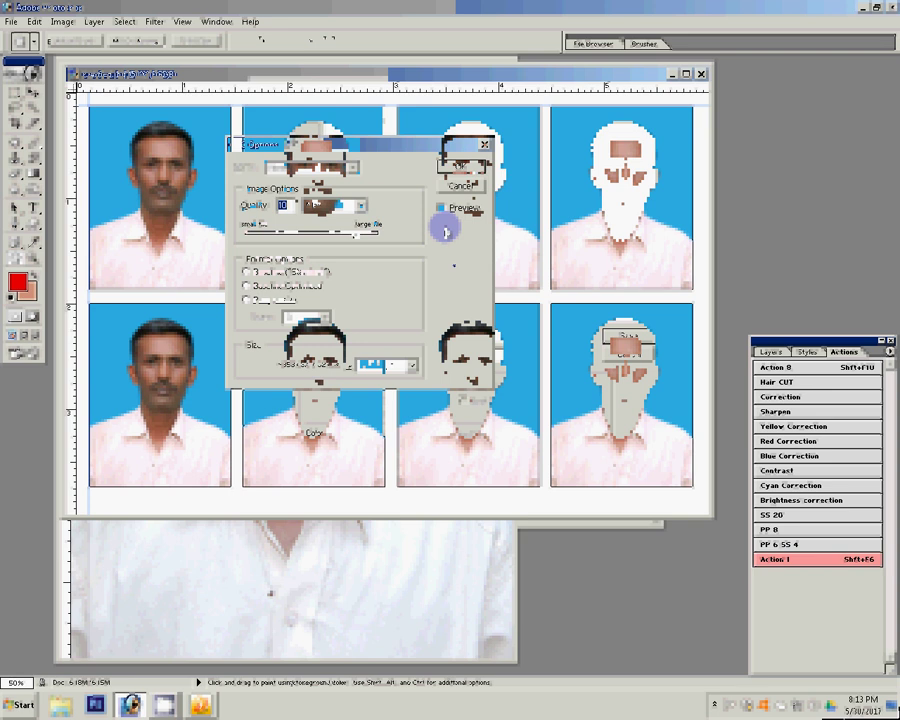